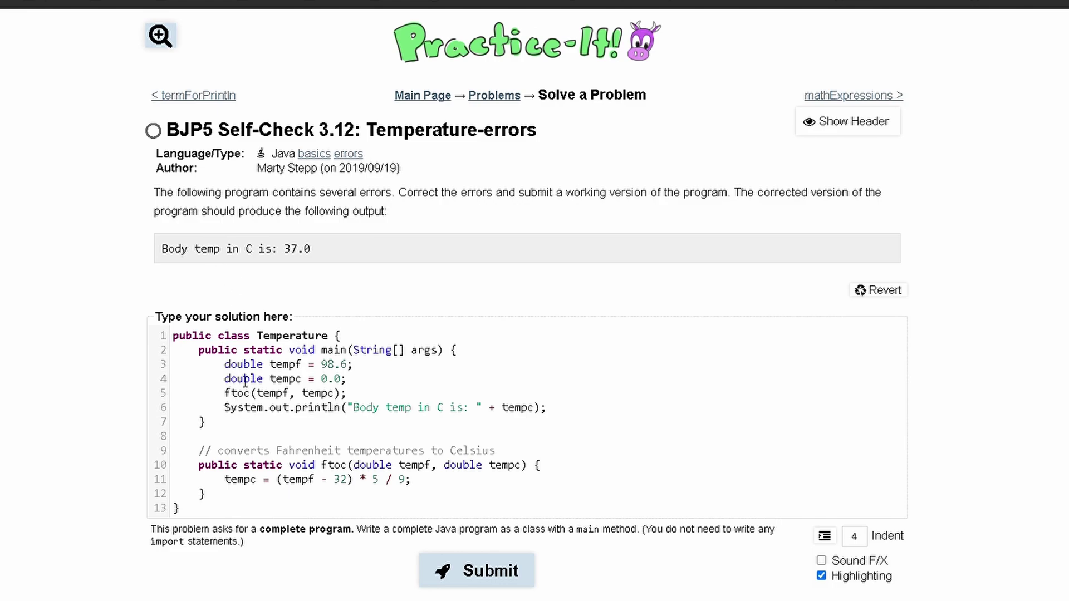
Step: Add 'return' before the tempc conversion statement on line 11
{"action": "left_click_drag", "start_coordinate": [225, 408], "coordinate": [541, 413]}
{"action": "left_click_drag", "start_coordinate": [399, 465], "coordinate": [515, 477]}
{"action": "mouse_move", "coordinate": [225, 482]}
{"action": "left_mouse_down"}
{"action": "mouse_move", "coordinate": [352, 491]}
{"action": "mouse_move", "coordinate": [406, 483]}
{"action": "left_mouse_up"}
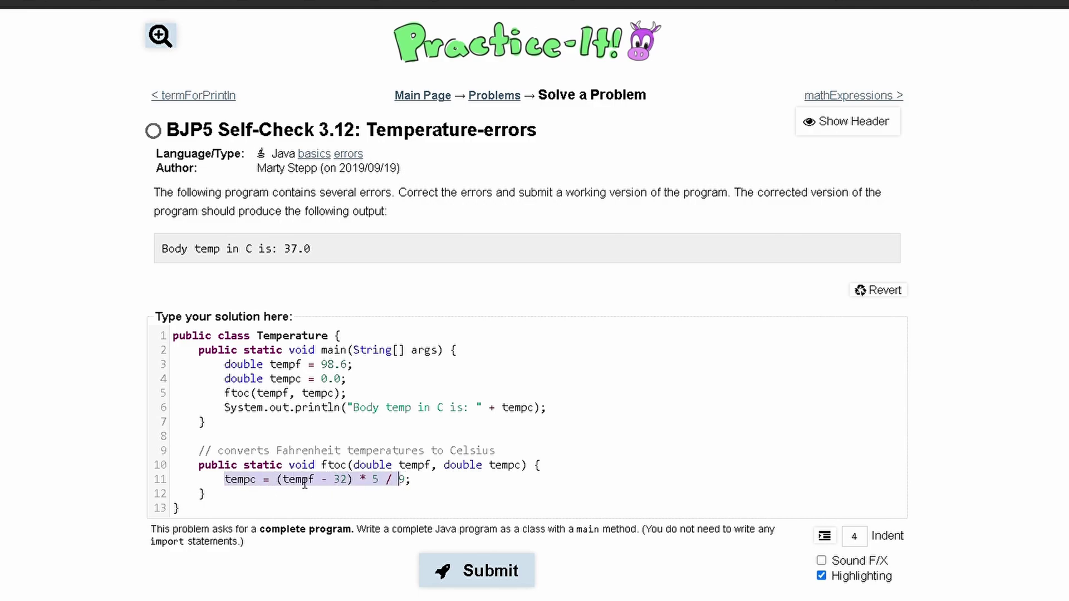
{"action": "left_click", "coordinate": [225, 488]}
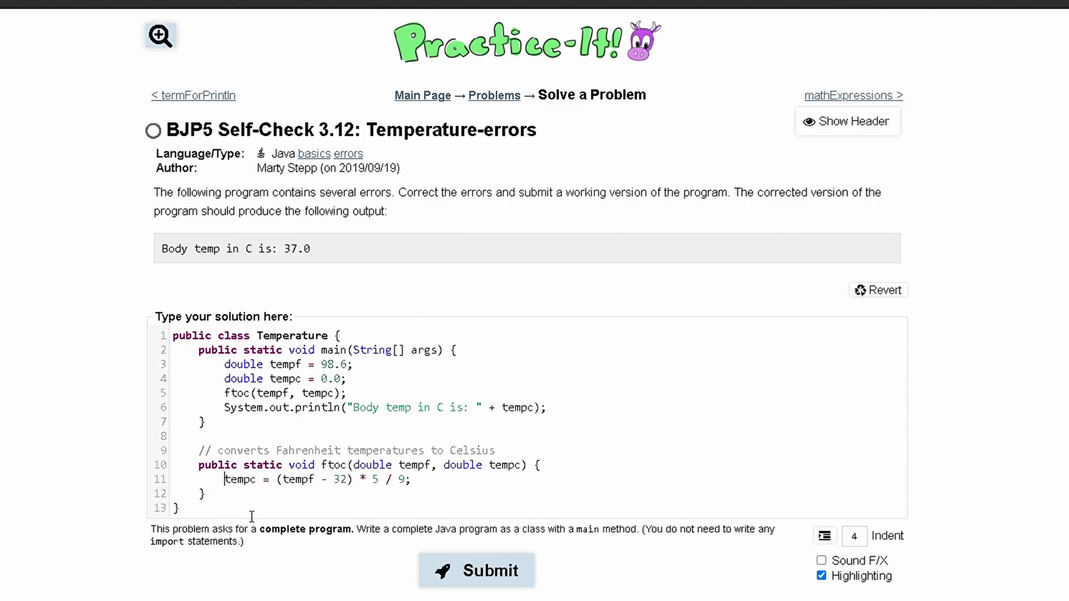
{"action": "type", "text": "return"}
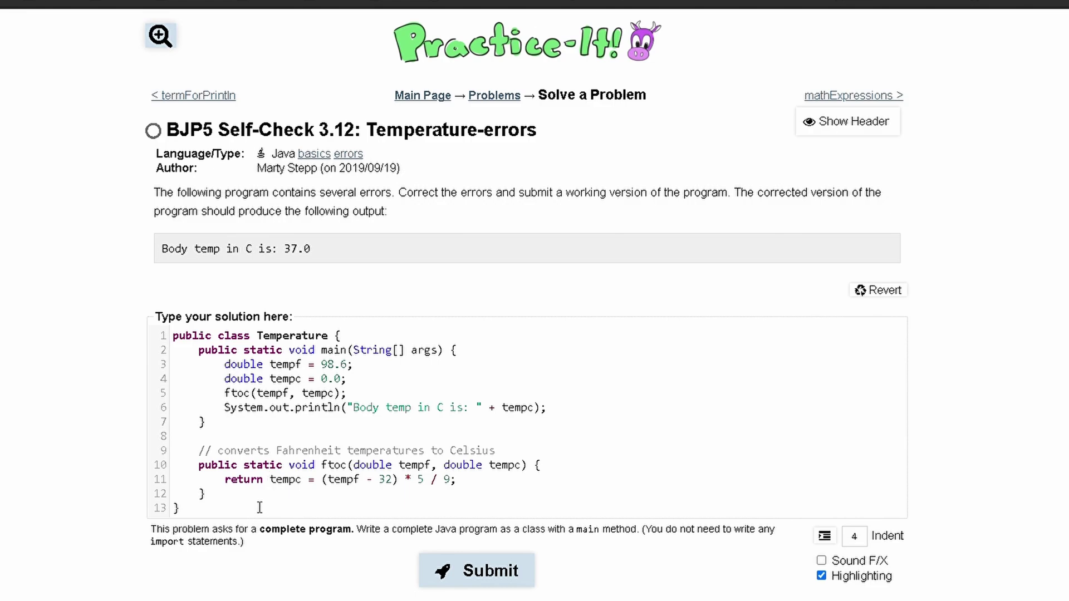
Step: Change ftoc's return type from void to double and remove the extra space
{"action": "double_click", "coordinate": [301, 465]}
{"action": "type", "text": "double"}
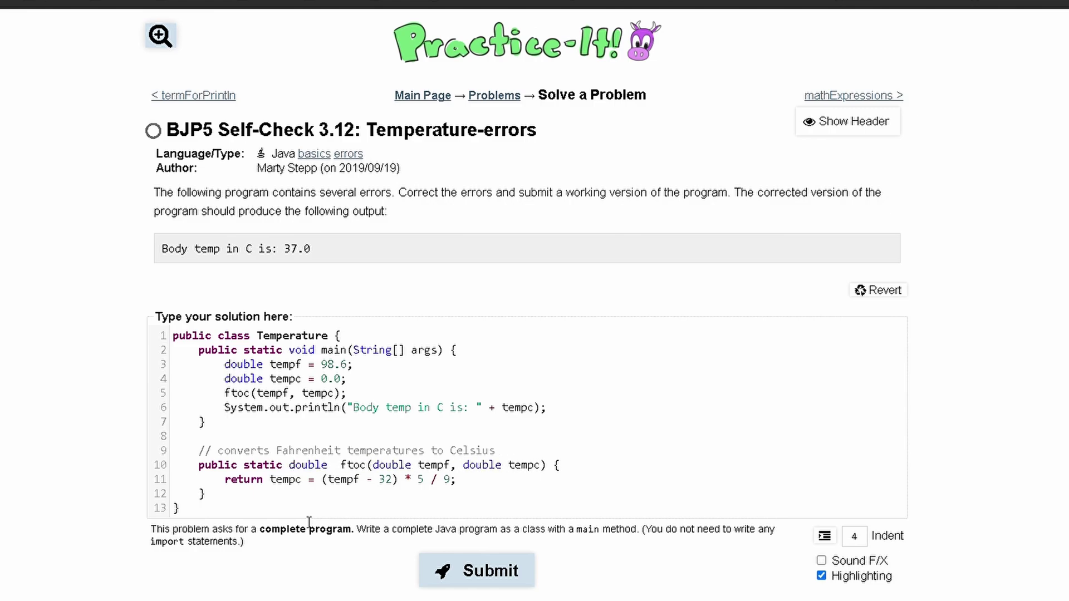
{"action": "key", "text": "BackSpace"}
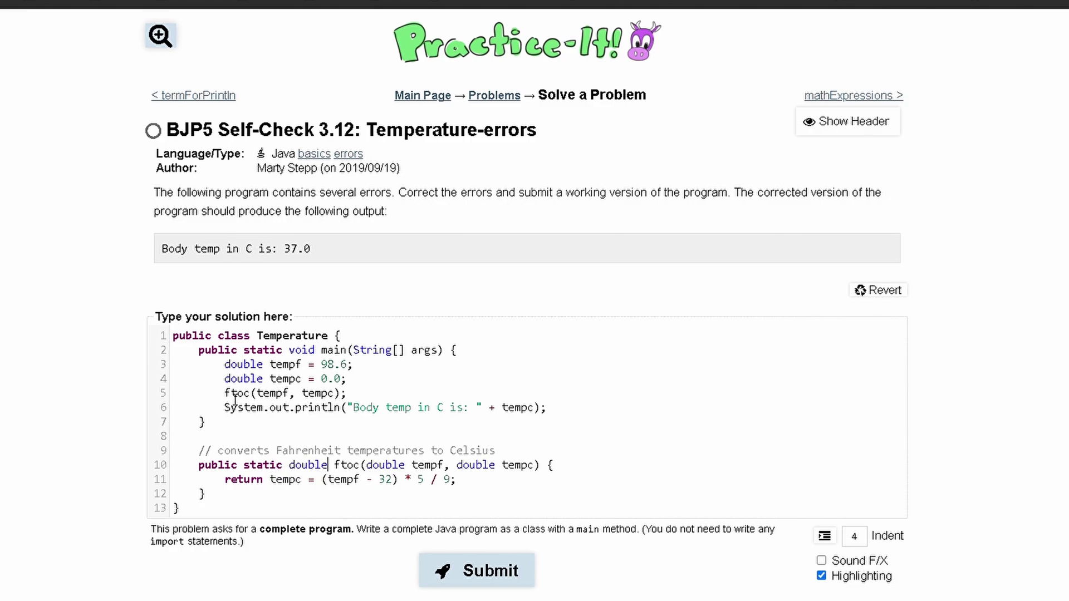
{"action": "left_click_drag", "start_coordinate": [226, 396], "coordinate": [347, 408]}
{"action": "left_click", "coordinate": [352, 397]}
Step: Insert 'tempc = ' before the ftoc call on line 5 to store its returned value
{"action": "left_click", "coordinate": [228, 396]}
{"action": "type", "text": "tempc "}
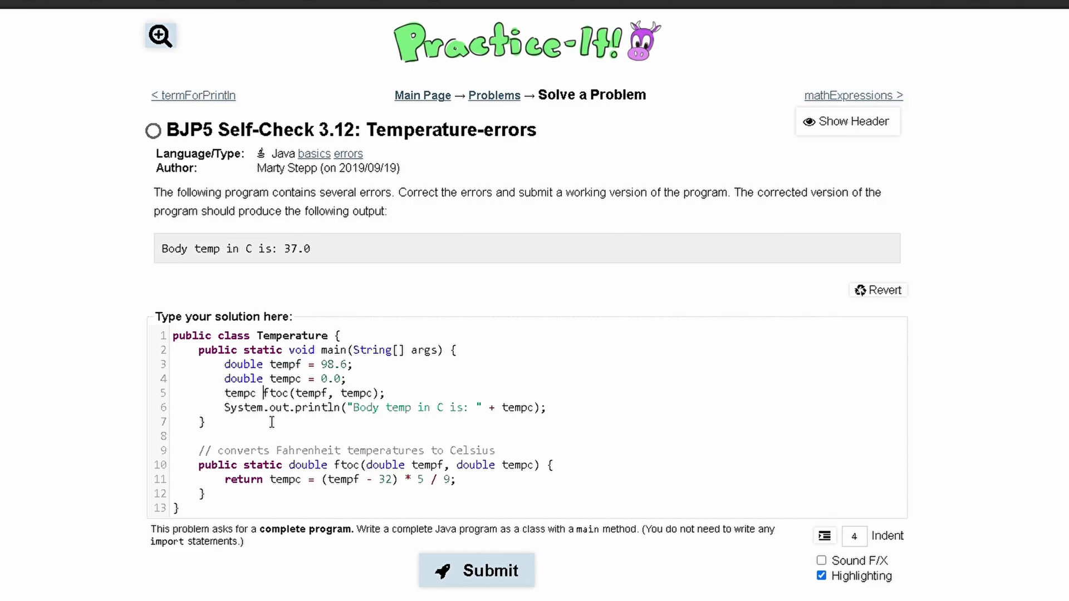
{"action": "type", "text": "="}
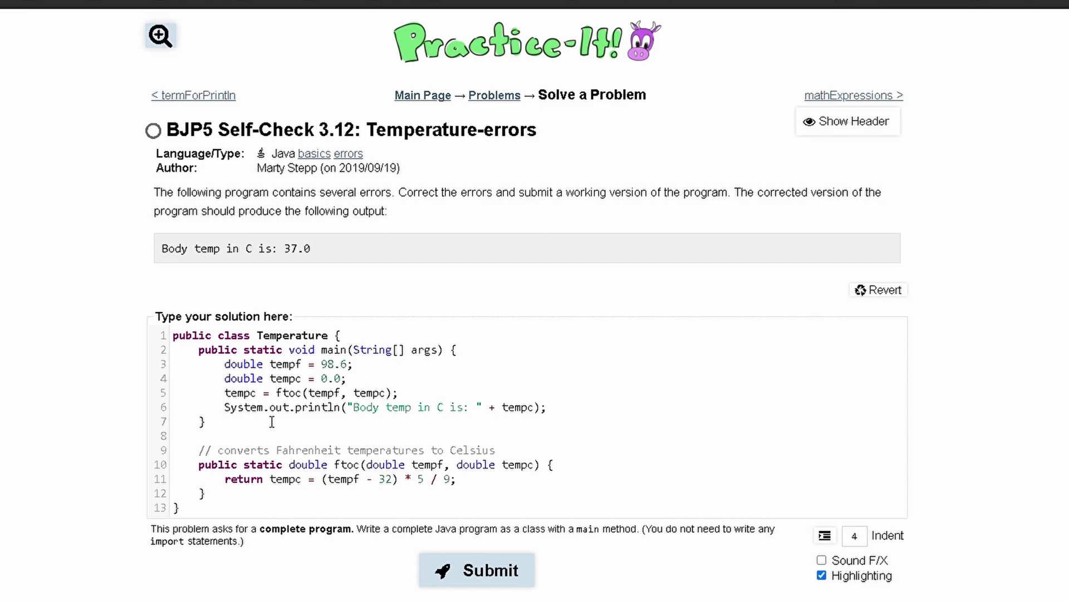
{"action": "left_click", "coordinate": [323, 381]}
{"action": "left_click_drag", "start_coordinate": [322, 381], "coordinate": [348, 393]}
{"action": "left_click", "coordinate": [348, 393]}
{"action": "left_click_drag", "start_coordinate": [276, 393], "coordinate": [393, 396]}
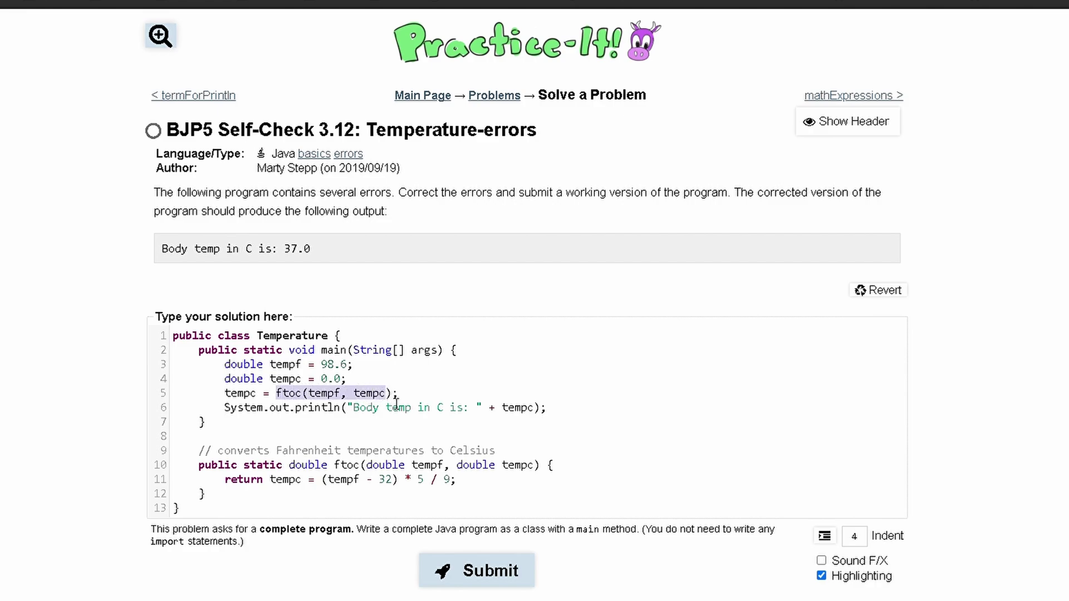
{"action": "left_click_drag", "start_coordinate": [199, 479], "coordinate": [234, 489]}
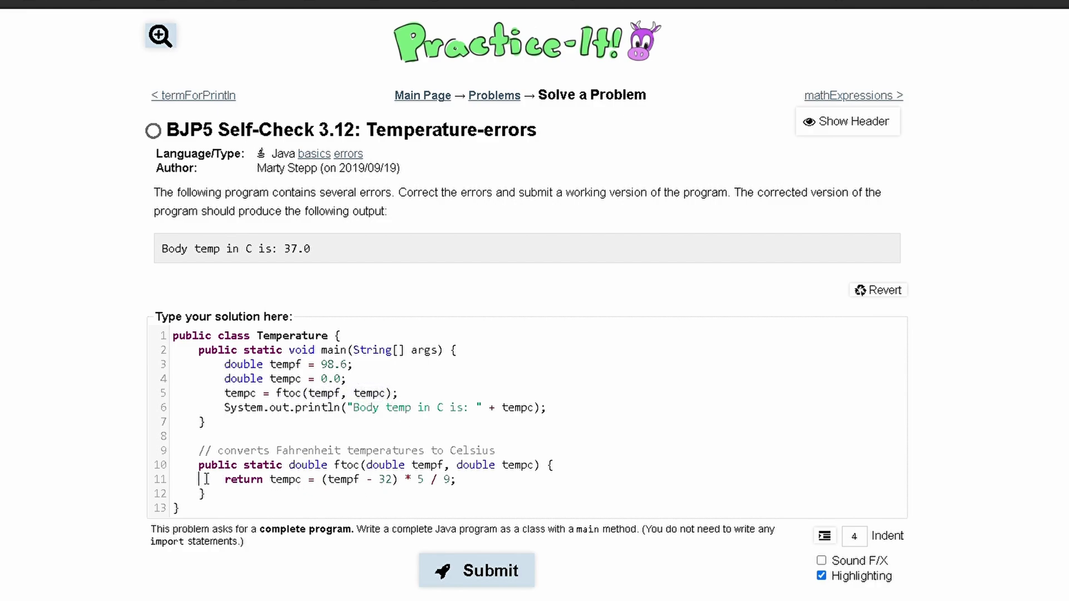
{"action": "left_click", "coordinate": [266, 480]}
{"action": "left_click", "coordinate": [226, 394]}
{"action": "double_click", "coordinate": [227, 394]}
{"action": "left_click", "coordinate": [493, 408]}
{"action": "left_click_drag", "start_coordinate": [502, 409], "coordinate": [534, 415]}
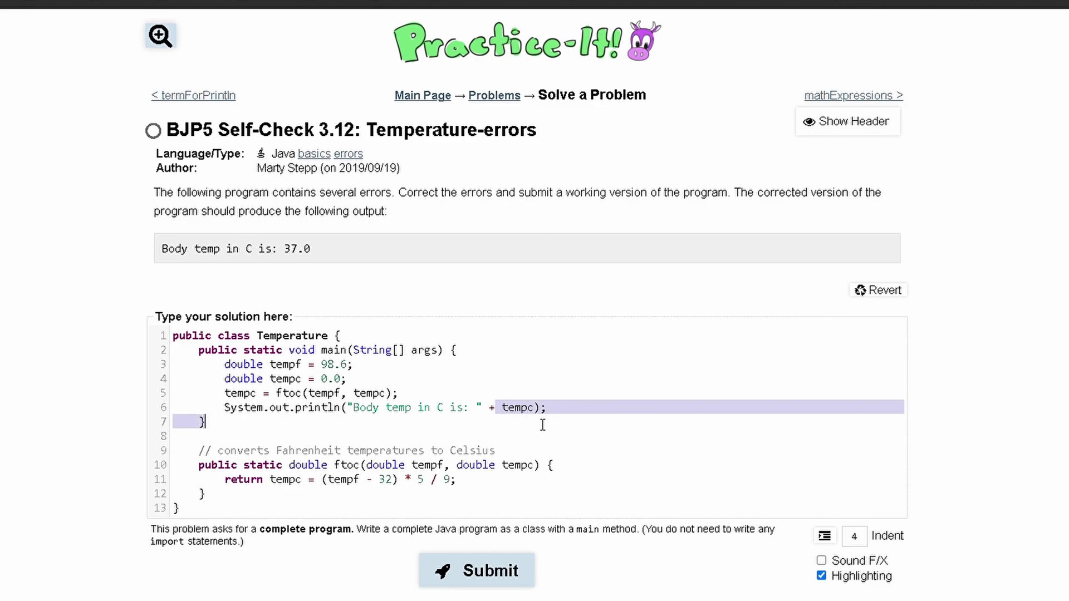
Step: Submit the corrected Temperature program, passing 1 of 1 tests with 'Body temp in C is: 37.0'
{"action": "left_click", "coordinate": [499, 580]}
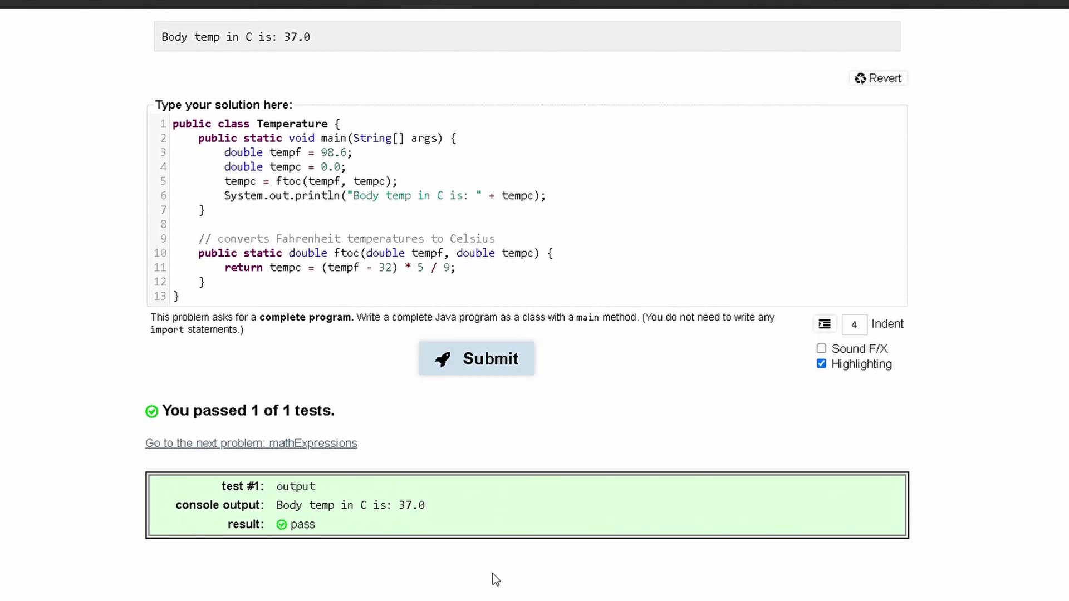
{"action": "scroll", "coordinate": [493, 579], "scroll_direction": "up", "scroll_amount": 3}
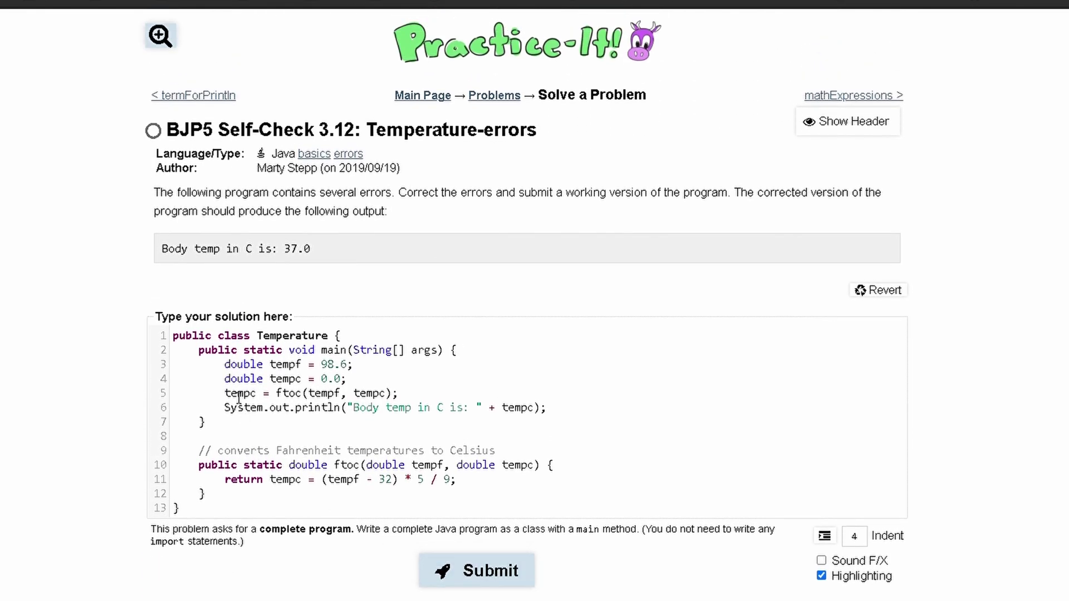
Step: Move ftoc(tempf, tempc) from line 5 into the println in place of tempc
{"action": "left_click", "coordinate": [223, 399]}
{"action": "left_click_drag", "start_coordinate": [276, 396], "coordinate": [400, 398]}
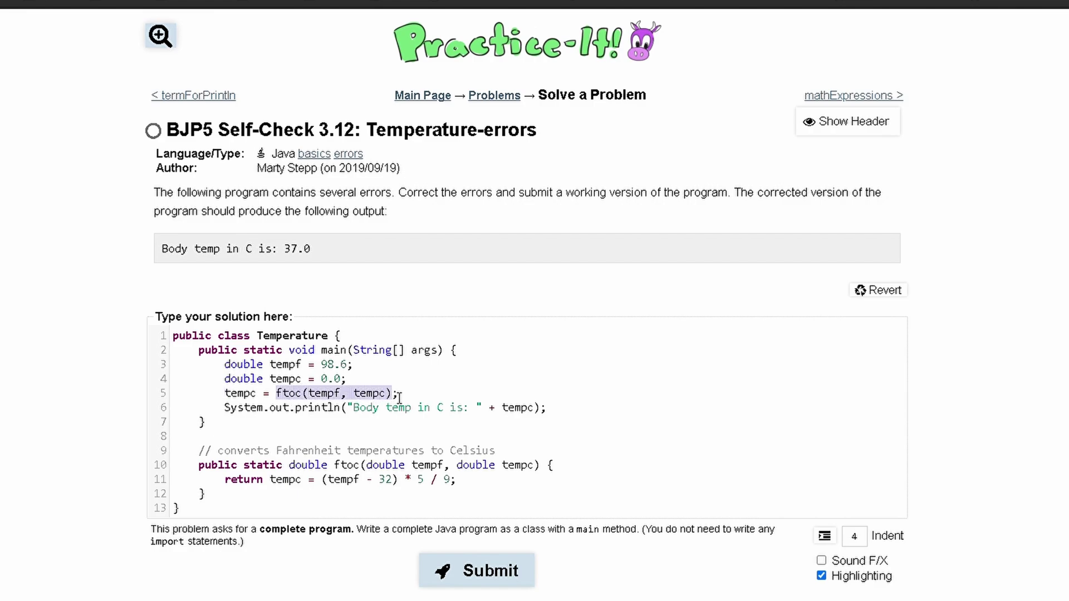
{"action": "key", "text": "ctrl+x"}
{"action": "double_click", "coordinate": [528, 412]}
{"action": "key", "text": "ctrl+v"}
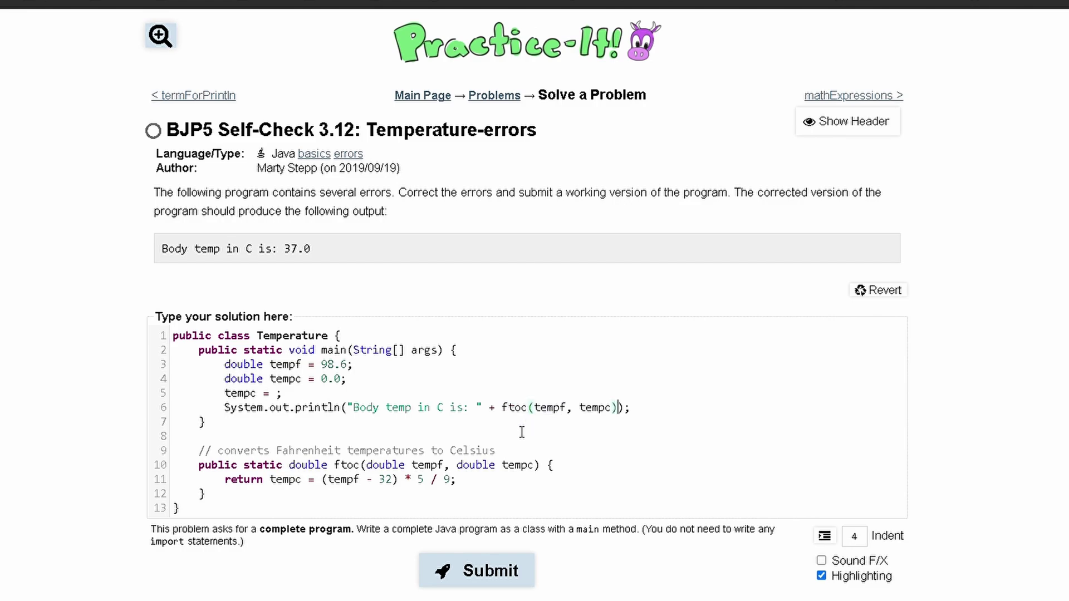
Step: Delete the leftover tempc assignment line and resubmit the program
{"action": "mouse_move", "coordinate": [285, 393]}
{"action": "left_mouse_down"}
{"action": "mouse_move", "coordinate": [212, 404]}
{"action": "mouse_move", "coordinate": [174, 394]}
{"action": "left_mouse_up"}
{"action": "key", "text": "BackSpace"}
{"action": "key", "text": "BackSpace"}
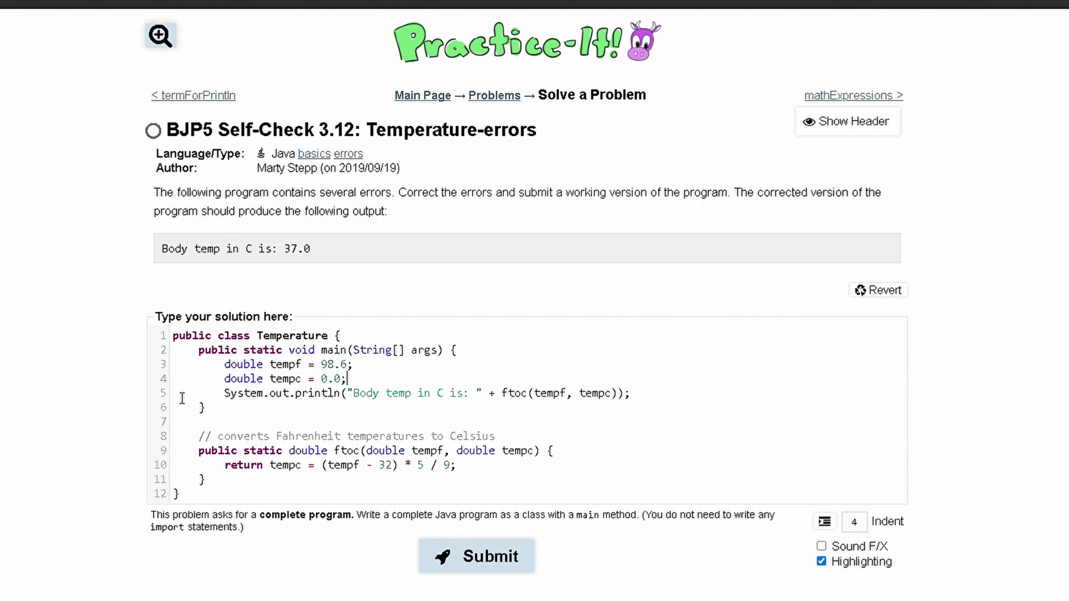
{"action": "scroll", "coordinate": [181, 398], "scroll_direction": "down", "scroll_amount": 1}
{"action": "left_click", "coordinate": [439, 557]}
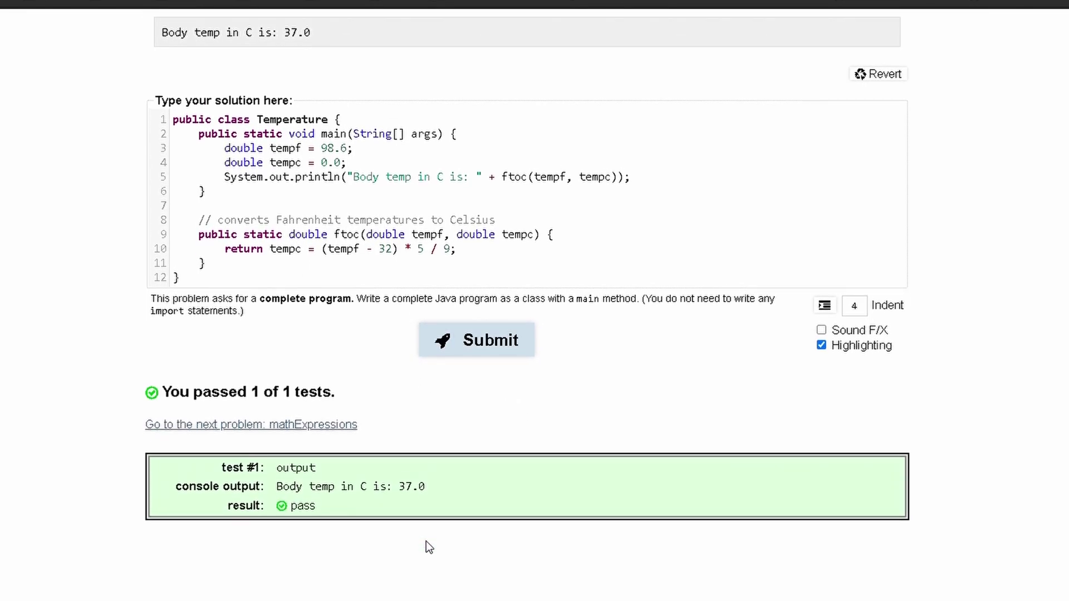
{"action": "scroll", "coordinate": [426, 548], "scroll_direction": "up", "scroll_amount": 5}
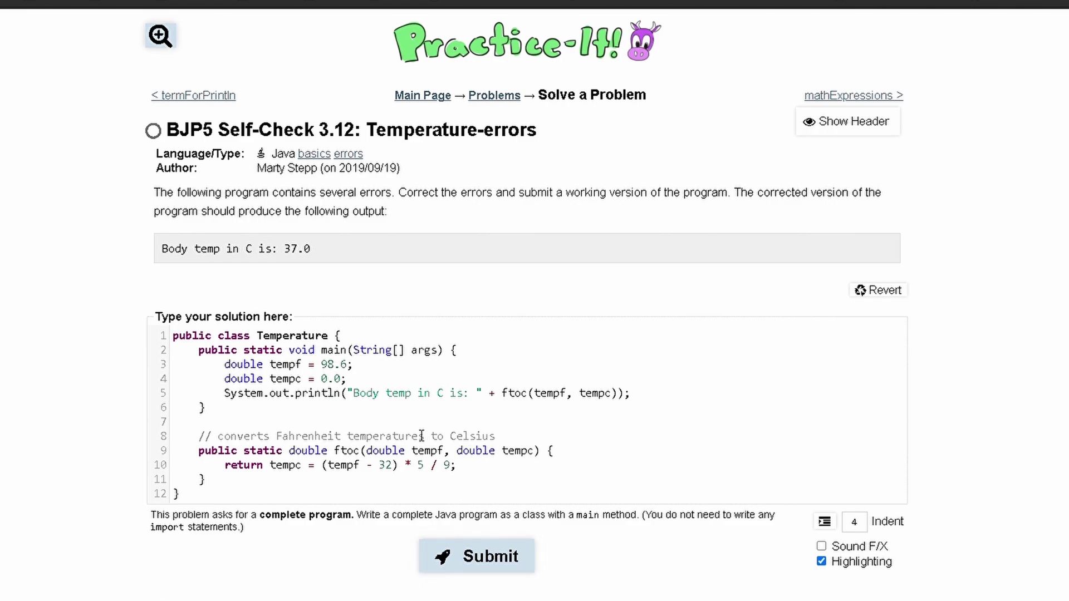